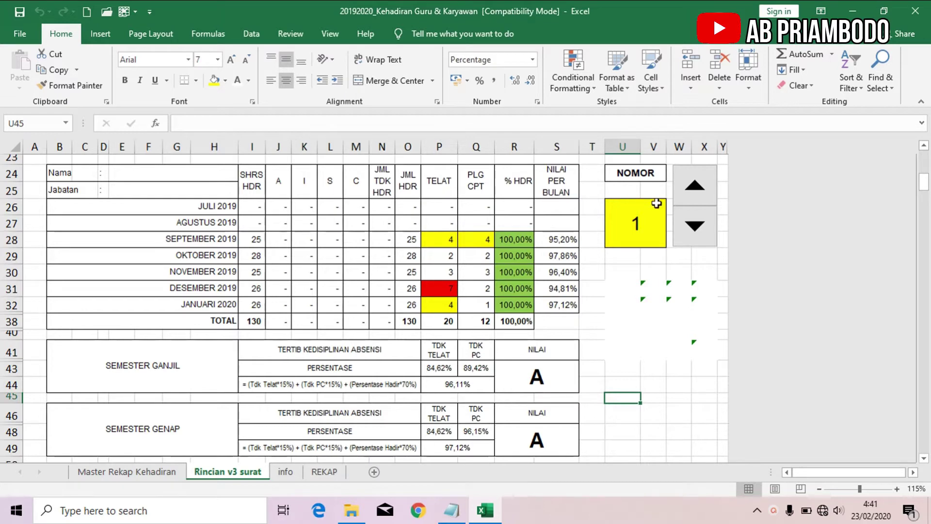
Step: Step forward through the employee attendance records with the NOMOR up arrow to record 22
{"action": "left_click", "coordinate": [705, 185]}
{"action": "left_click", "coordinate": [706, 185]}
{"action": "left_click", "coordinate": [706, 185]}
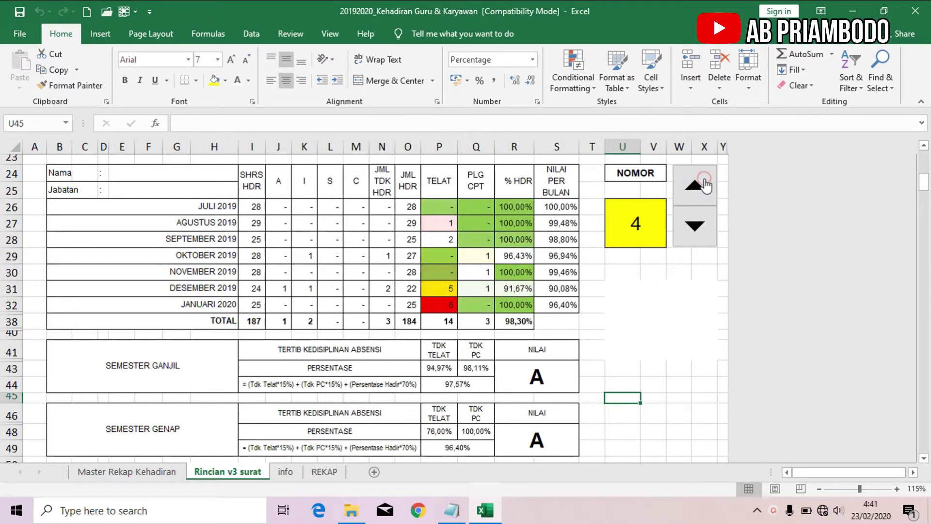
{"action": "left_click", "coordinate": [705, 184]}
{"action": "left_click", "coordinate": [705, 185]}
{"action": "left_click", "coordinate": [705, 186]}
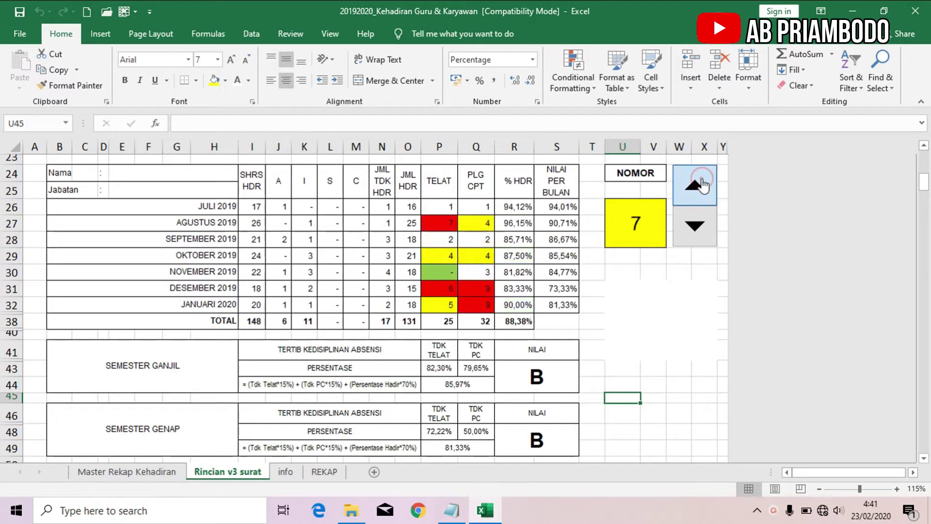
{"action": "left_click", "coordinate": [703, 185]}
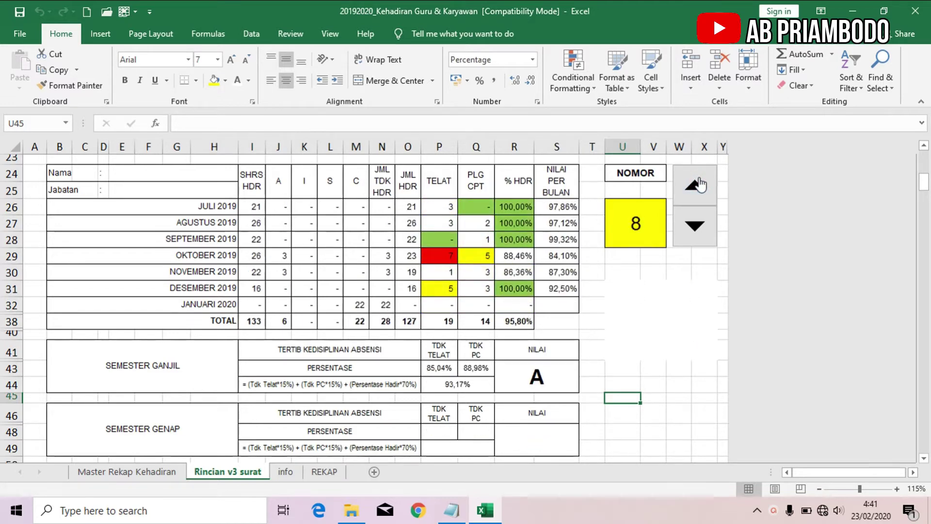
{"action": "left_click", "coordinate": [700, 184]}
{"action": "left_click", "coordinate": [698, 184]}
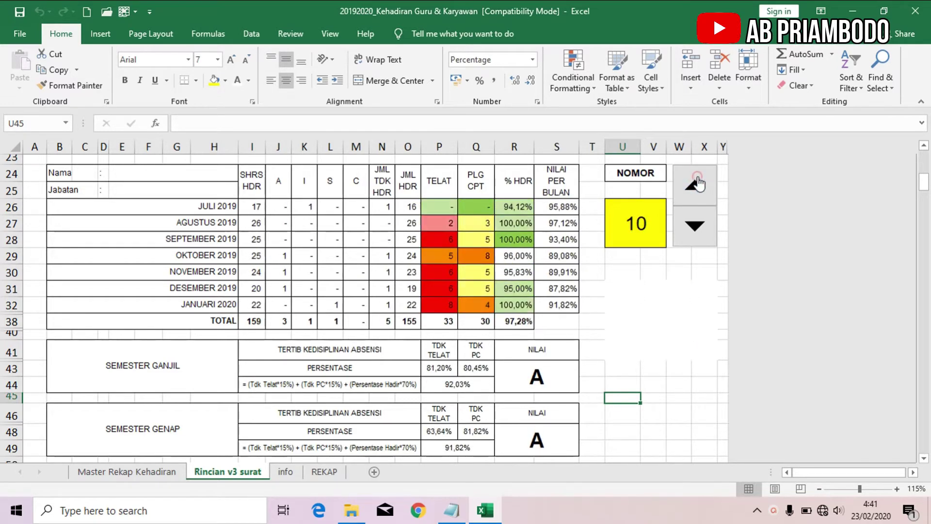
{"action": "left_click", "coordinate": [698, 185]}
{"action": "left_click", "coordinate": [699, 184]}
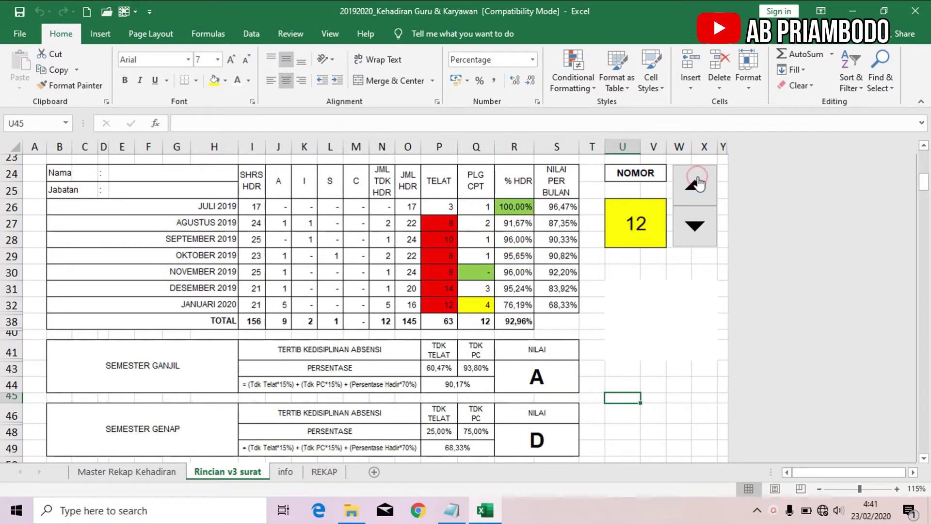
{"action": "left_click", "coordinate": [698, 184]}
{"action": "left_click", "coordinate": [698, 184]}
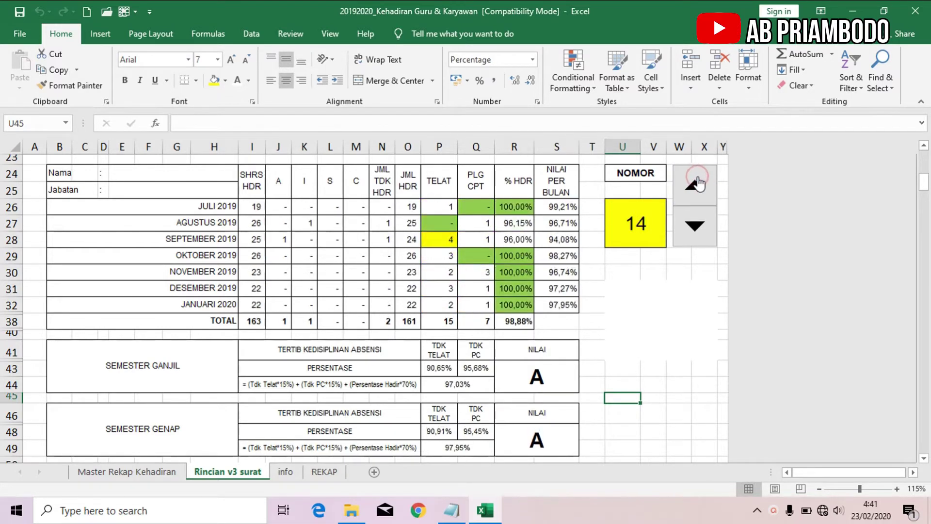
{"action": "left_click", "coordinate": [698, 184]}
{"action": "left_click", "coordinate": [699, 184]}
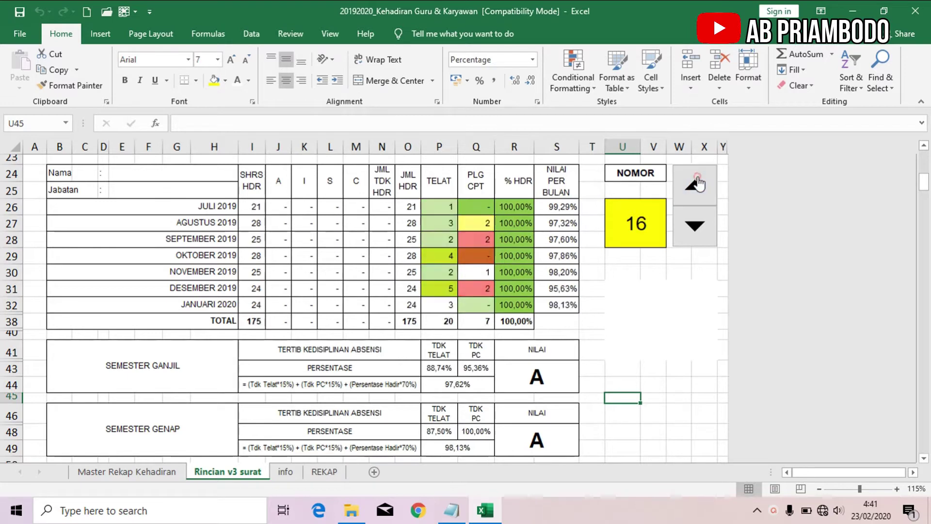
{"action": "left_click", "coordinate": [698, 184]}
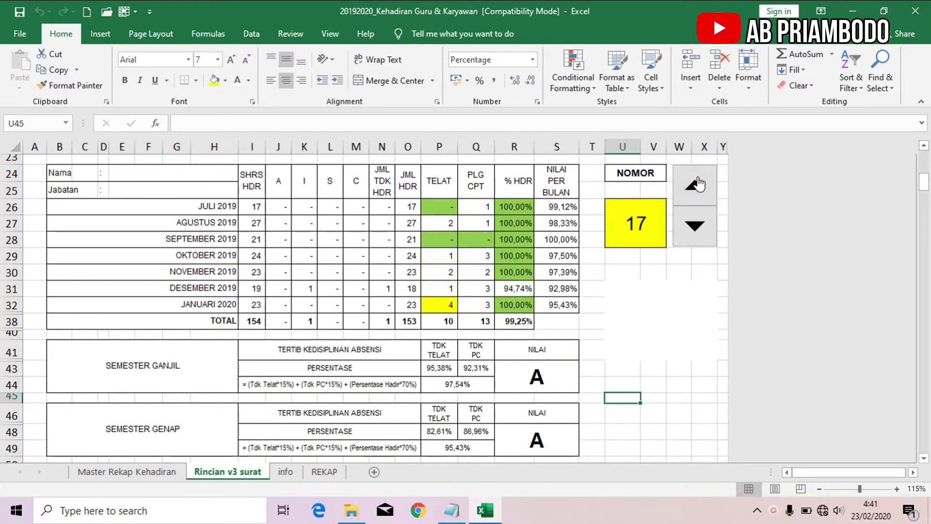
{"action": "left_click", "coordinate": [699, 184]}
{"action": "left_click", "coordinate": [699, 185]}
{"action": "left_click", "coordinate": [699, 185]}
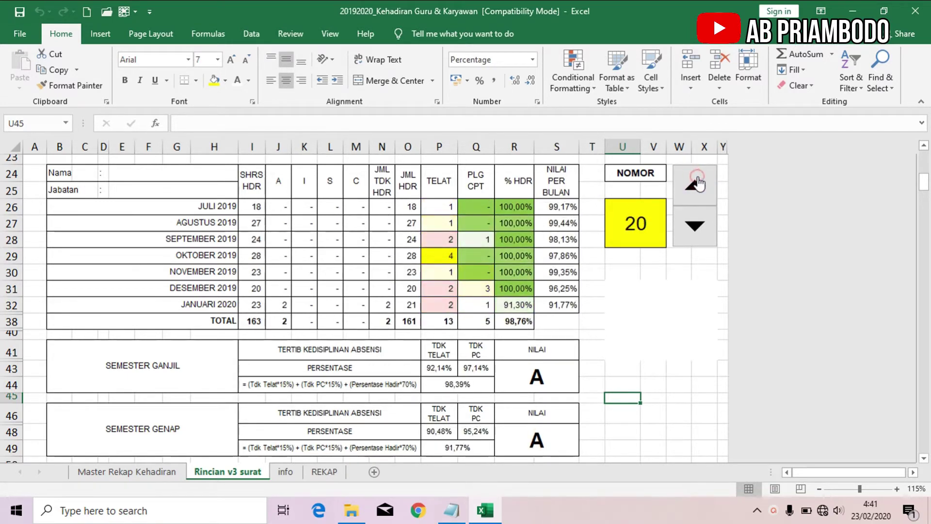
{"action": "left_click", "coordinate": [698, 185]}
{"action": "left_click", "coordinate": [698, 185]}
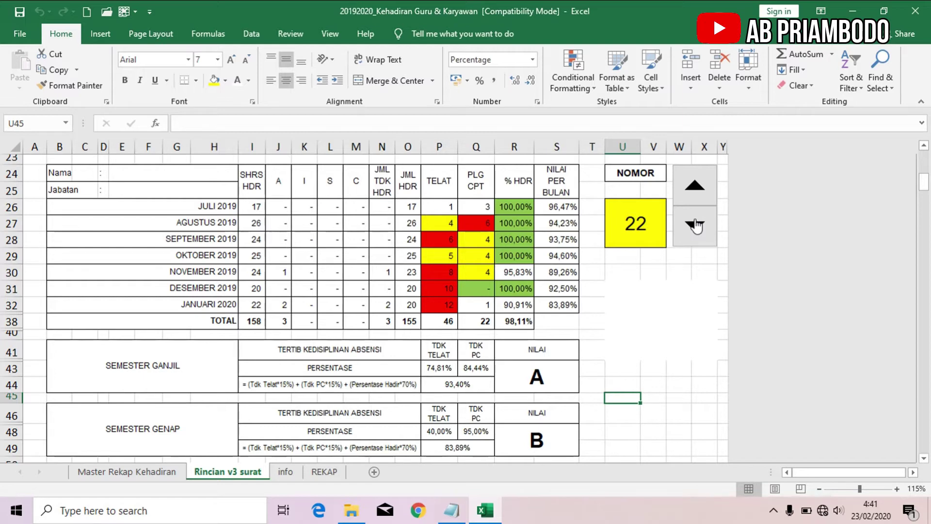
Step: Step back down to employee 12's attendance record
{"action": "left_click", "coordinate": [695, 225]}
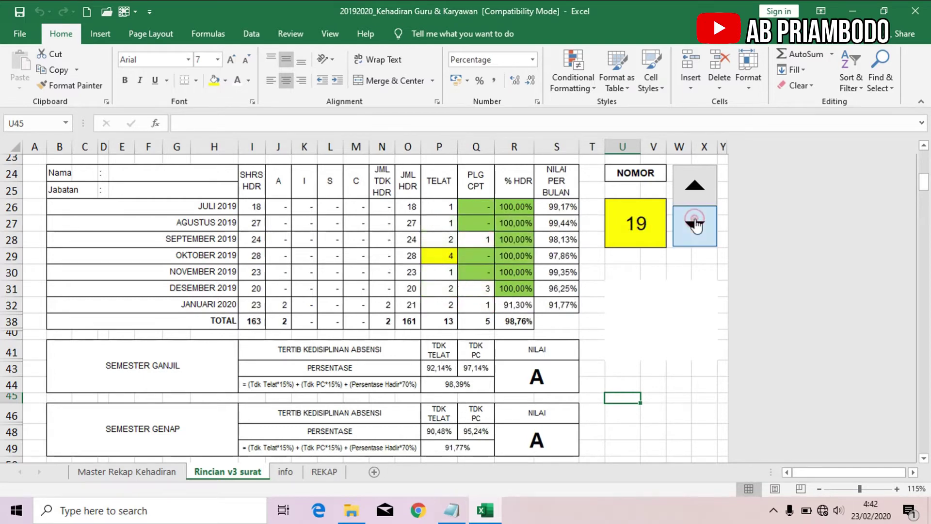
{"action": "left_click", "coordinate": [695, 225]}
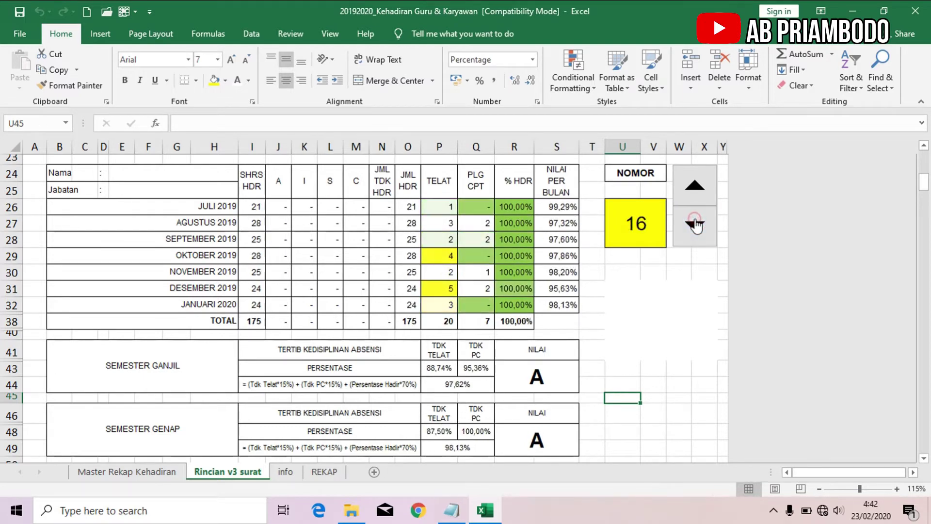
{"action": "left_click", "coordinate": [695, 225]}
{"action": "left_click", "coordinate": [695, 225]}
{"action": "left_click", "coordinate": [695, 224]}
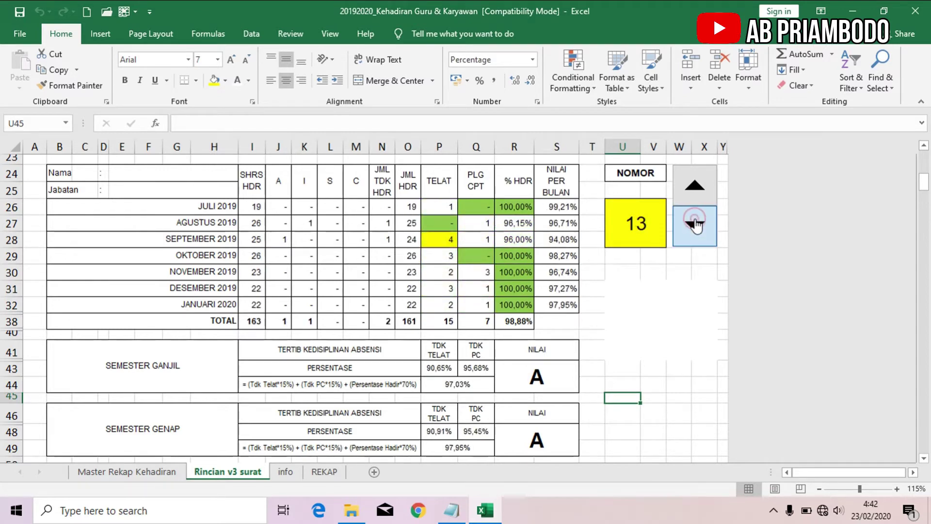
{"action": "left_click", "coordinate": [695, 225]}
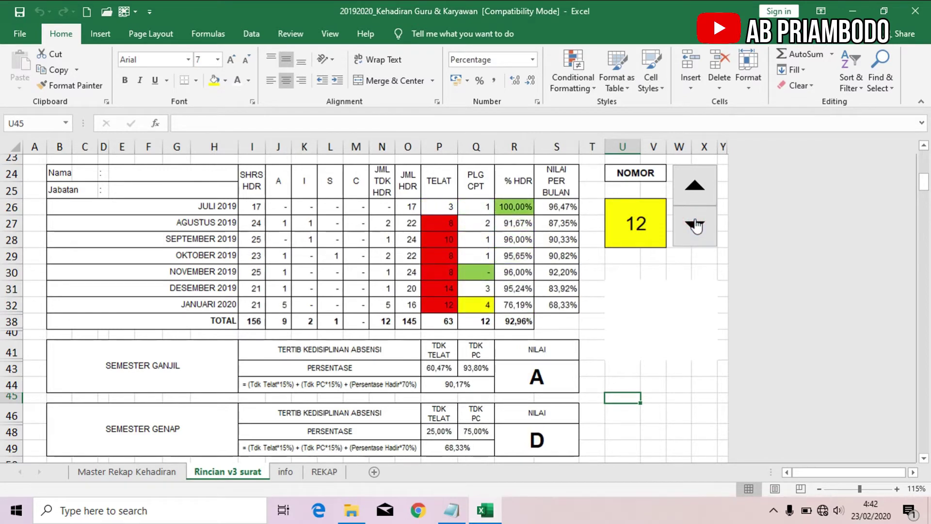
{"action": "left_click", "coordinate": [589, 79]}
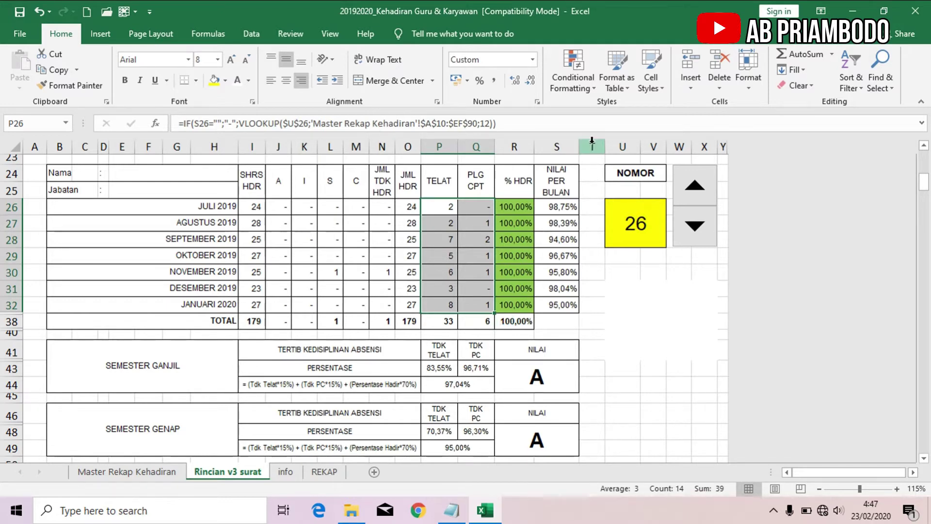
Step: Bring up Conditional Formatting for the selected TELAT and PLG CPT cells
{"action": "left_click", "coordinate": [572, 87]}
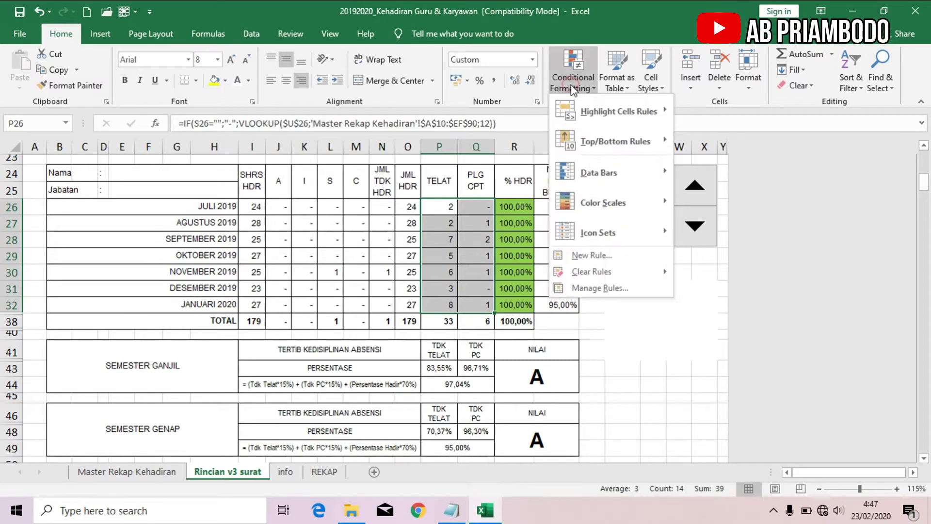
Step: Start a new 'Format only cells that contain' rule for Cell Value greater than 2
{"action": "left_click", "coordinate": [627, 256]}
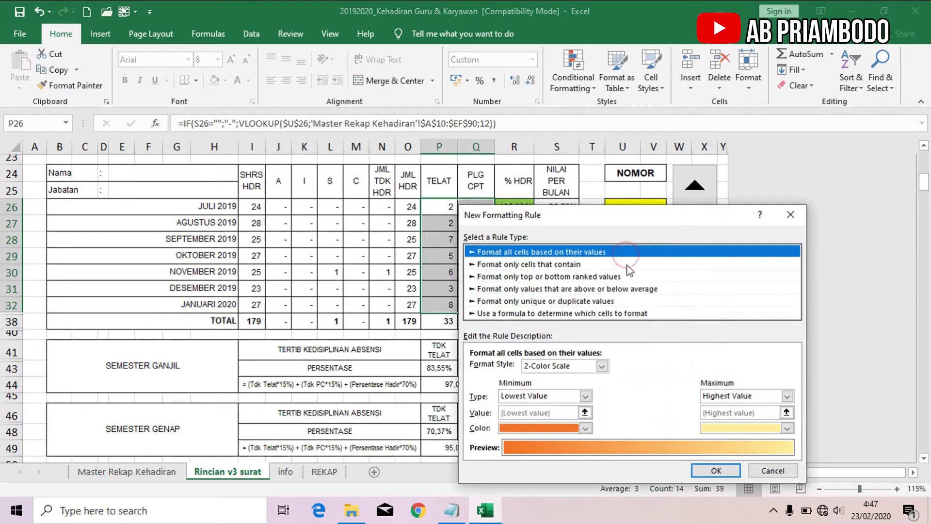
{"action": "left_click", "coordinate": [560, 264]}
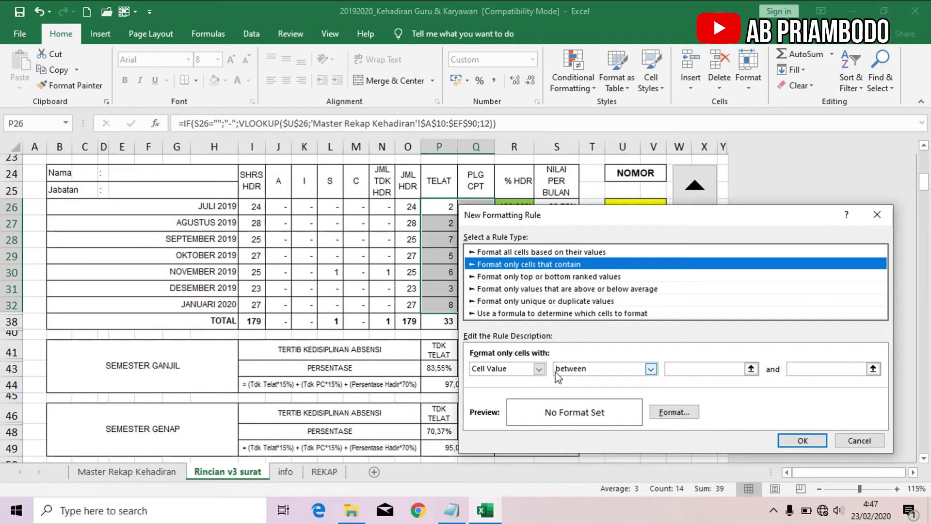
{"action": "left_click", "coordinate": [651, 369]}
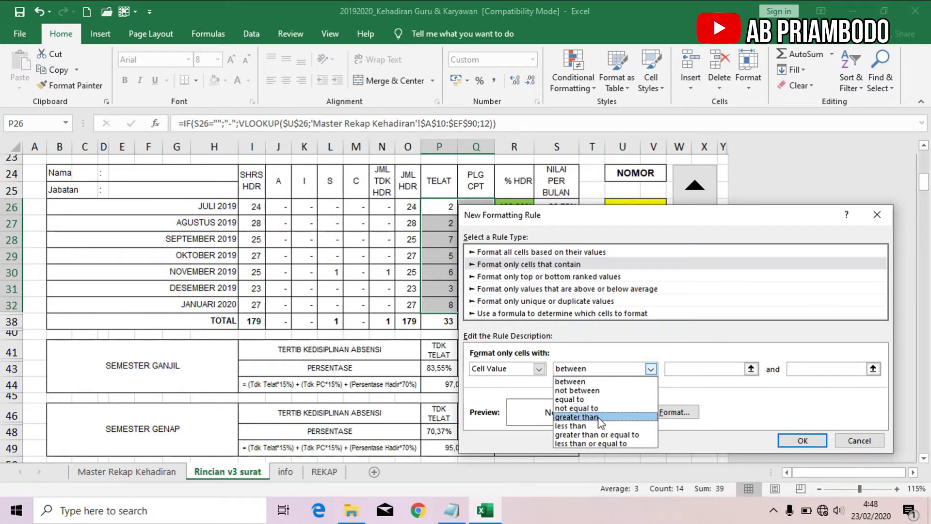
{"action": "left_click", "coordinate": [576, 416]}
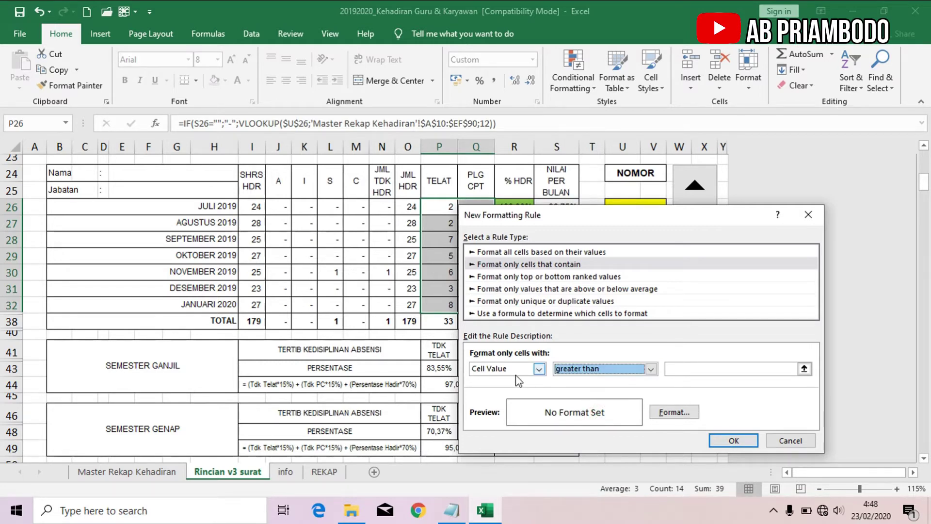
{"action": "left_click", "coordinate": [682, 370]}
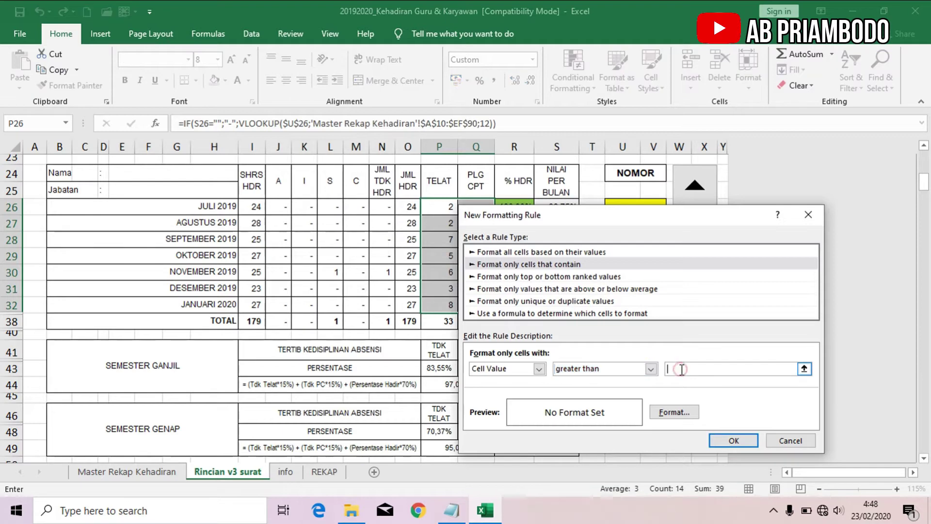
{"action": "type", "text": "2"}
Step: Give the greater-than-2 rule a yellow fill, apply it, and advance two employee records
{"action": "left_click", "coordinate": [682, 412]}
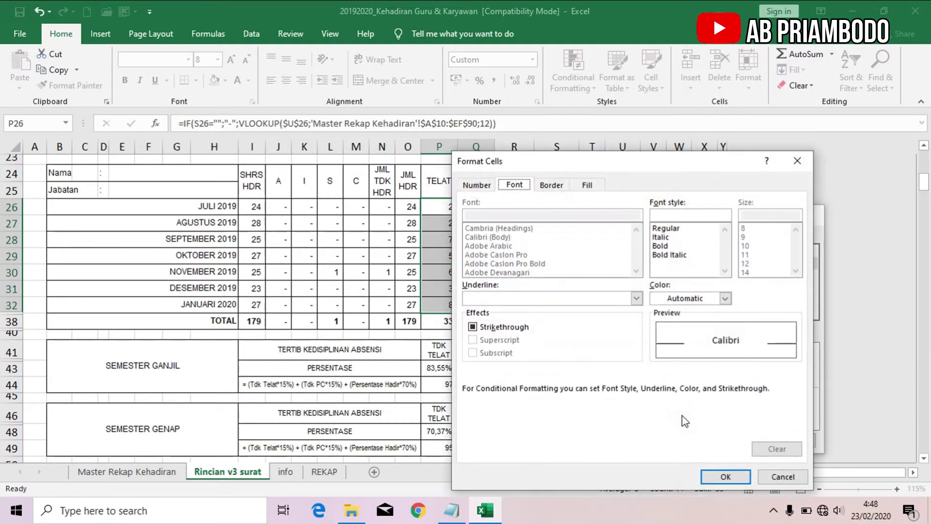
{"action": "left_click", "coordinate": [586, 184]}
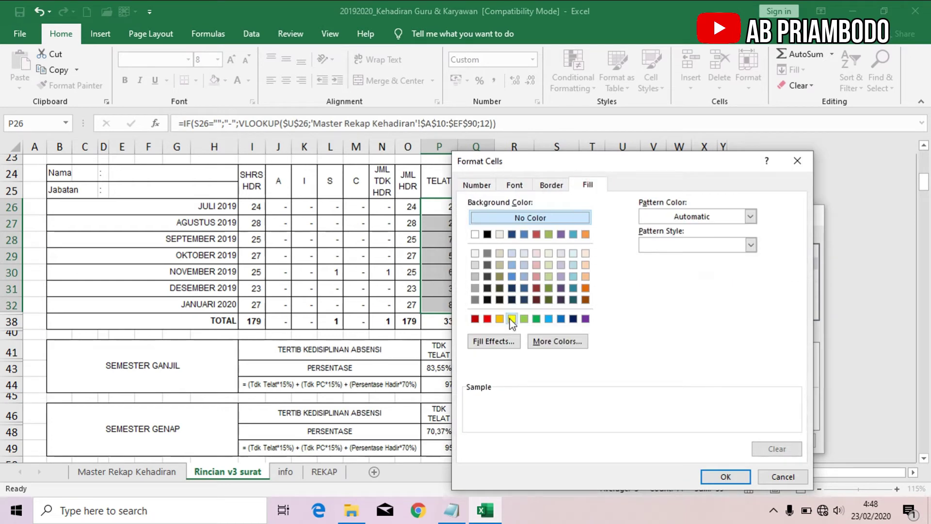
{"action": "left_click", "coordinate": [511, 319]}
{"action": "left_click", "coordinate": [724, 476]}
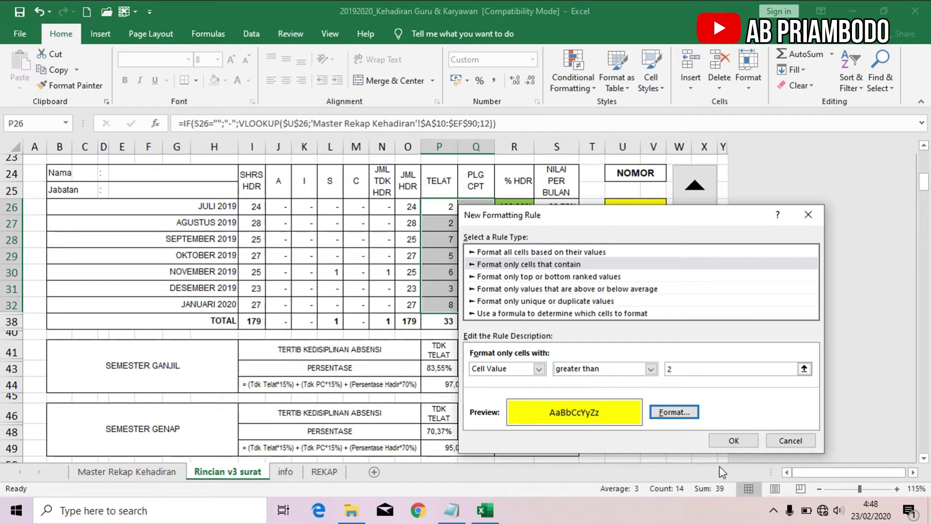
{"action": "left_click", "coordinate": [734, 440]}
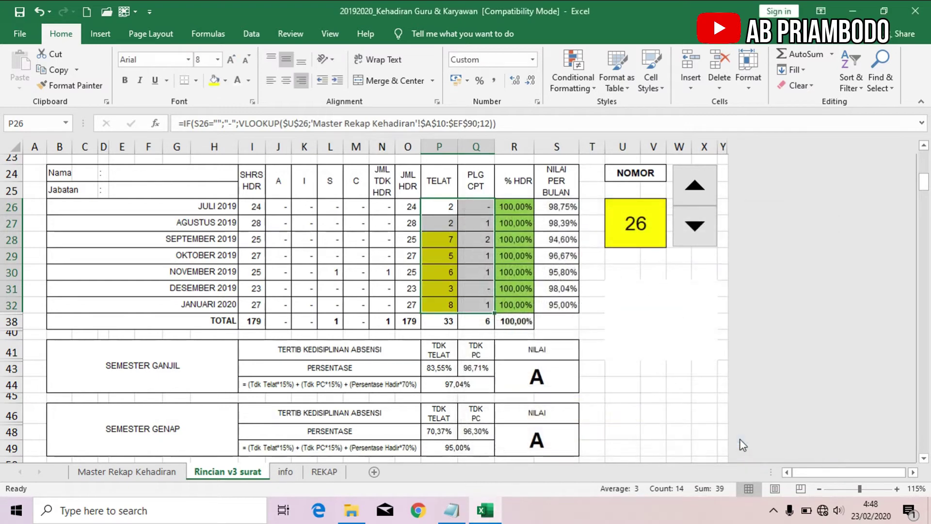
{"action": "left_click", "coordinate": [704, 190]}
{"action": "left_click", "coordinate": [705, 190]}
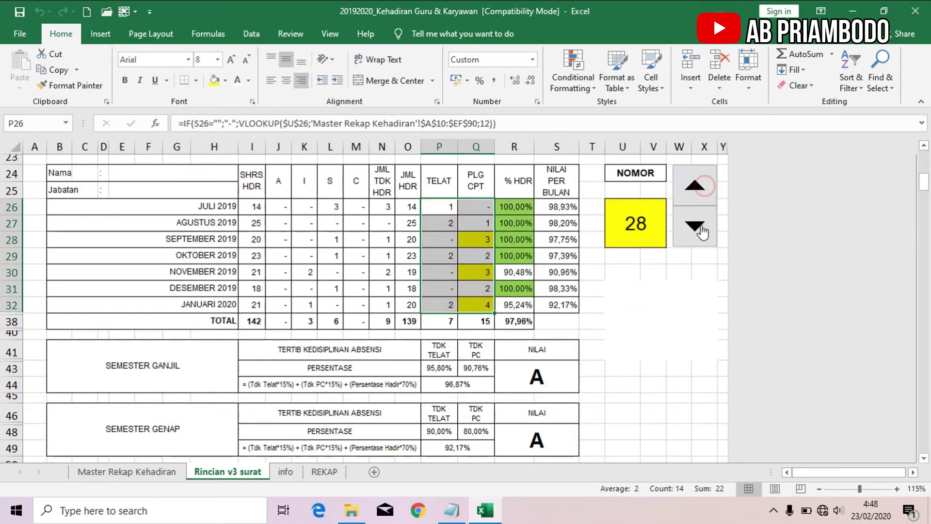
Step: Advance the NOMOR counter to record 37, then step back to employee 36
{"action": "left_click", "coordinate": [699, 190]}
{"action": "left_click", "coordinate": [700, 190]}
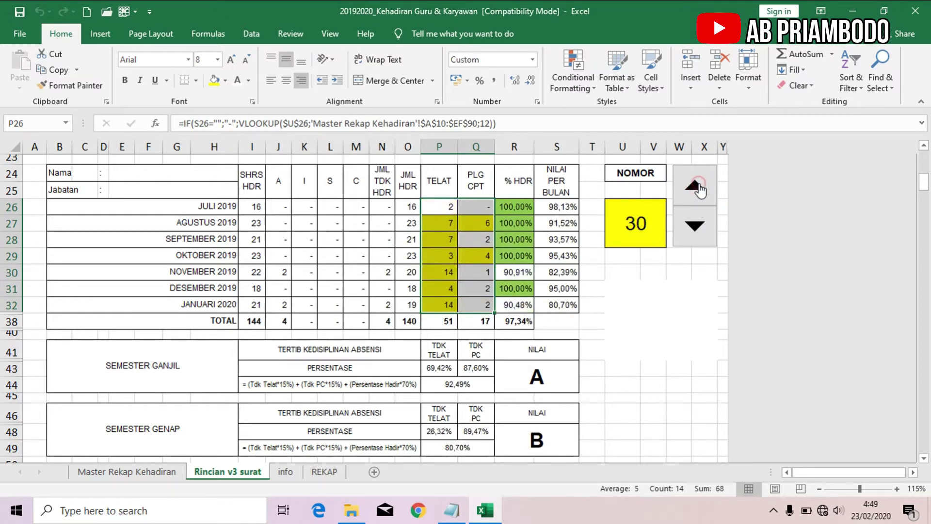
{"action": "left_click", "coordinate": [700, 191]}
{"action": "left_click", "coordinate": [700, 190]}
{"action": "left_click", "coordinate": [700, 189]}
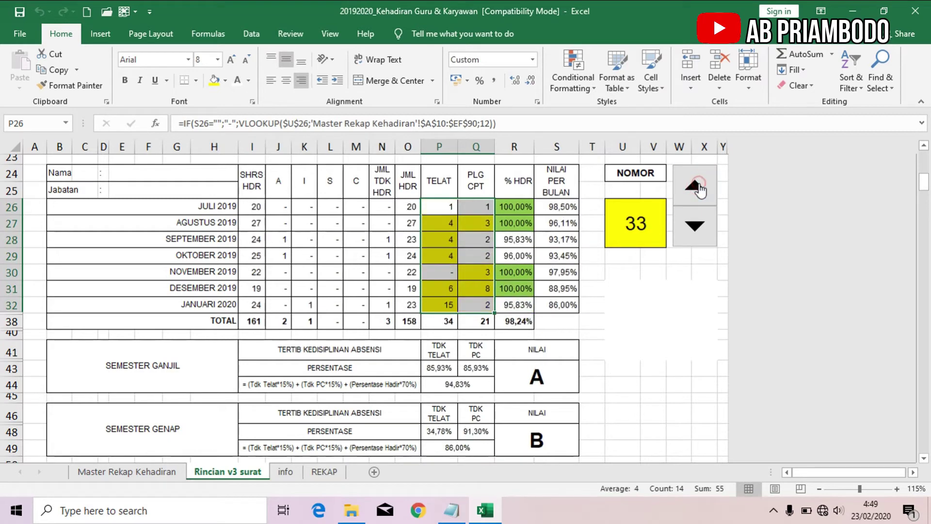
{"action": "left_click", "coordinate": [700, 190]}
{"action": "left_click", "coordinate": [700, 190]}
{"action": "left_click", "coordinate": [700, 190]}
{"action": "left_click", "coordinate": [700, 190]}
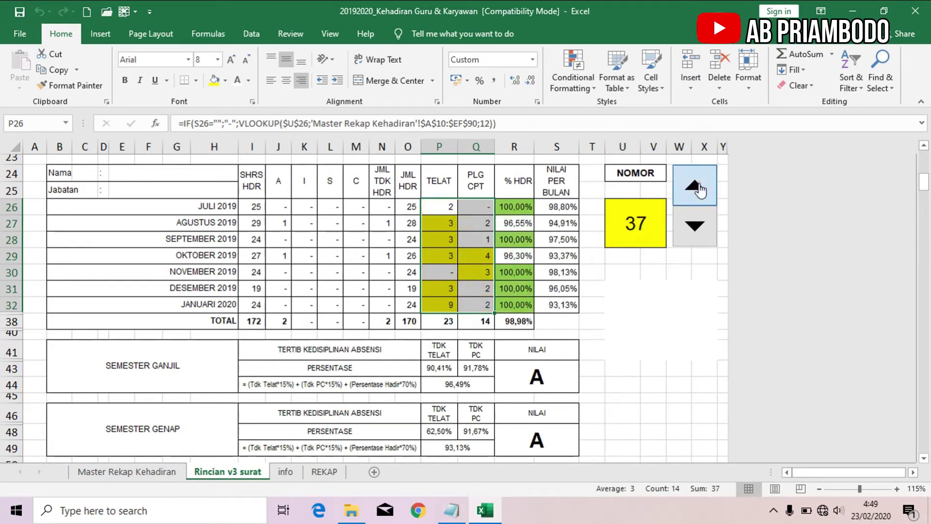
{"action": "left_click", "coordinate": [702, 233]}
Step: Create a new 'Format only cells that contain' rule with Cell Value greater than 5
{"action": "left_click", "coordinate": [581, 91]}
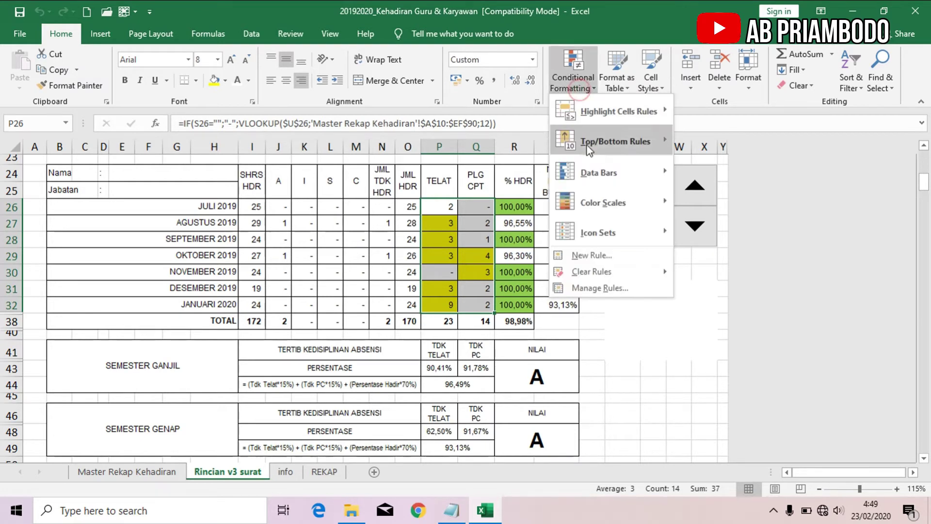
{"action": "left_click", "coordinate": [615, 256]}
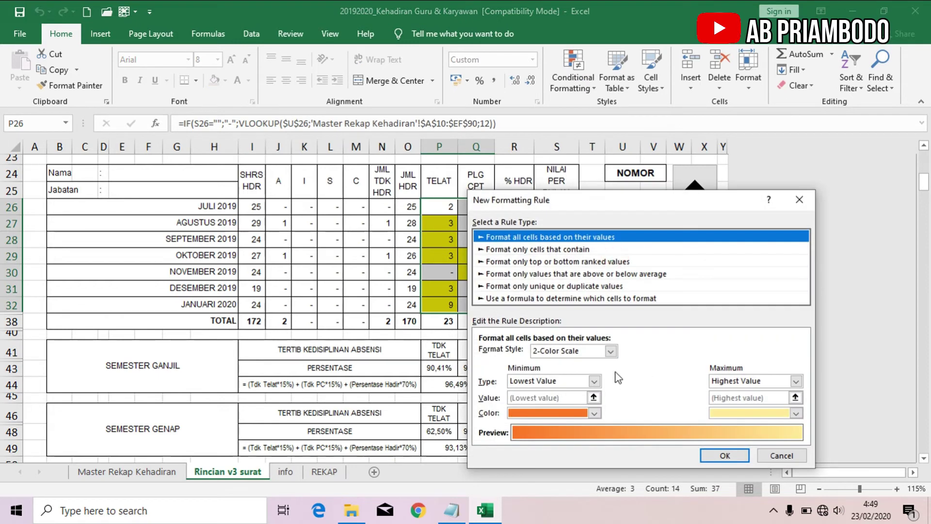
{"action": "left_click", "coordinate": [567, 250]}
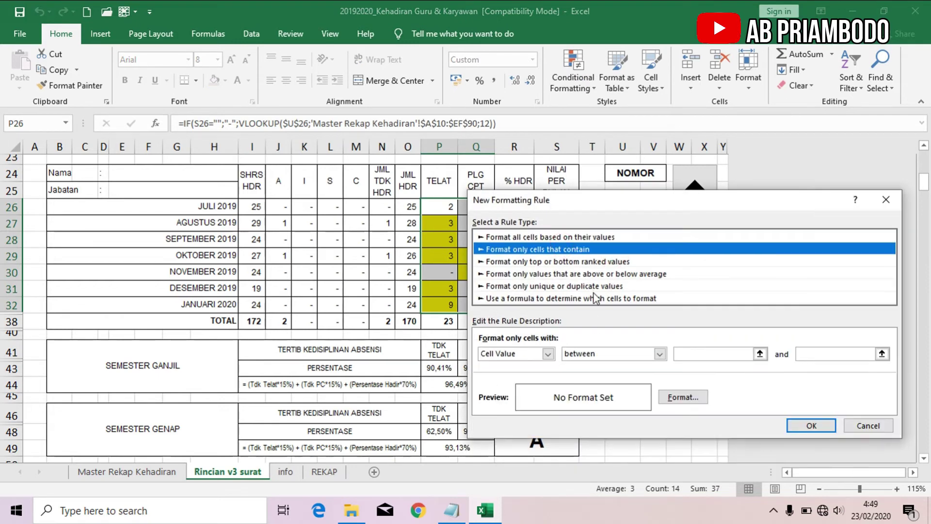
{"action": "left_click", "coordinate": [647, 358]}
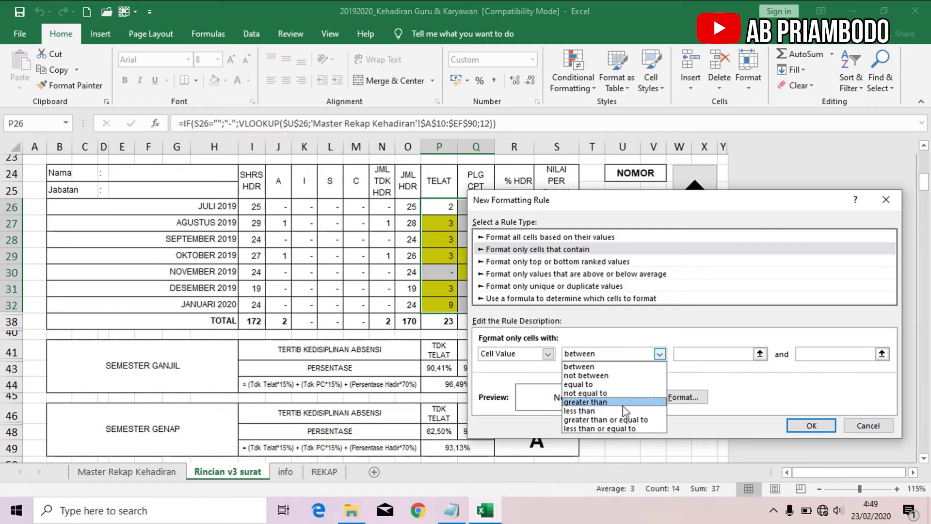
{"action": "left_click", "coordinate": [623, 404]}
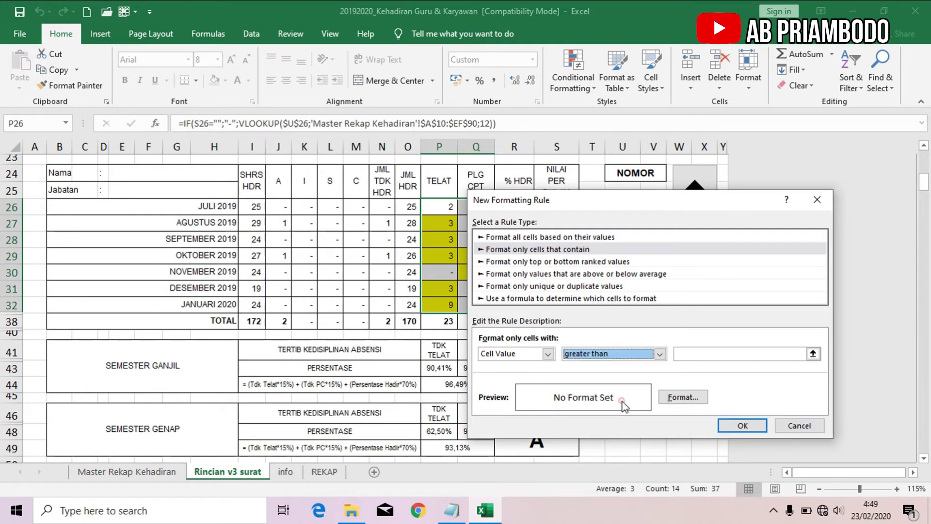
{"action": "left_click", "coordinate": [701, 353]}
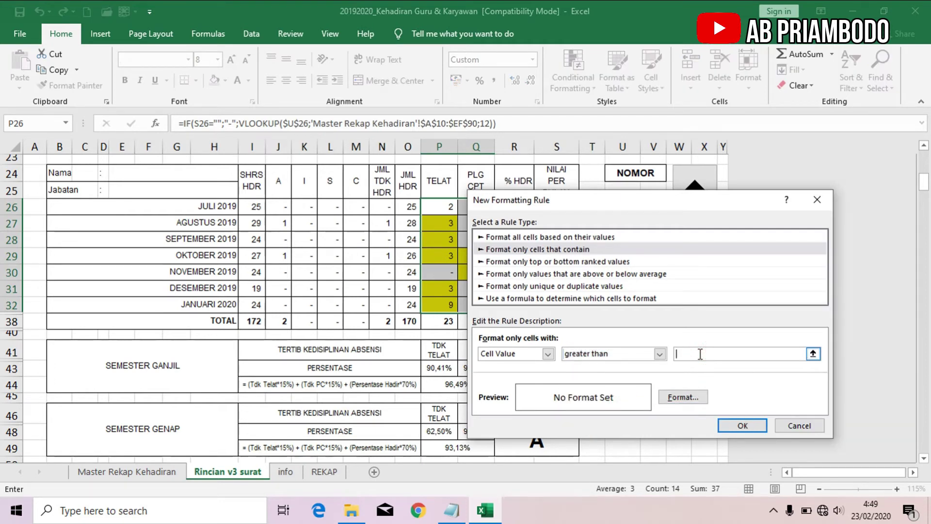
{"action": "type", "text": "5"}
Step: Format the greater-than-5 rule with a red fill and white font, then apply it
{"action": "left_click", "coordinate": [689, 400]}
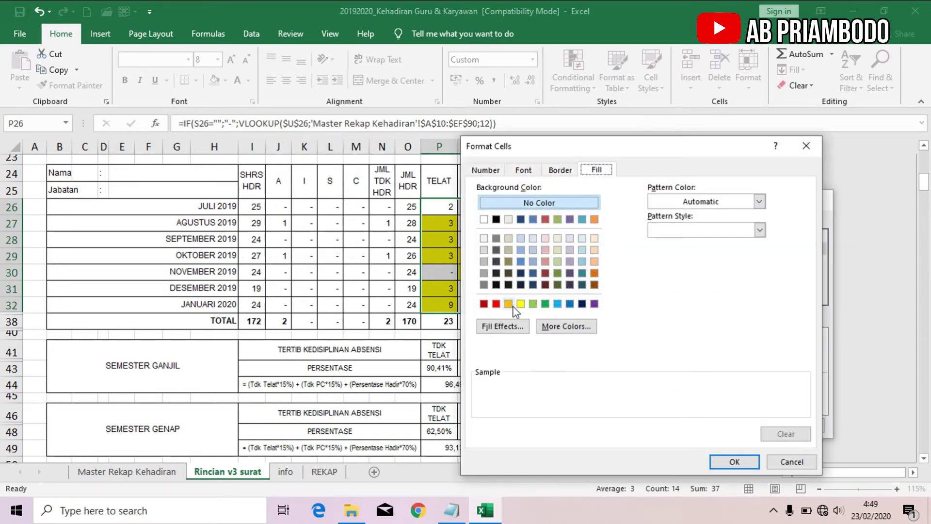
{"action": "left_click", "coordinate": [496, 304]}
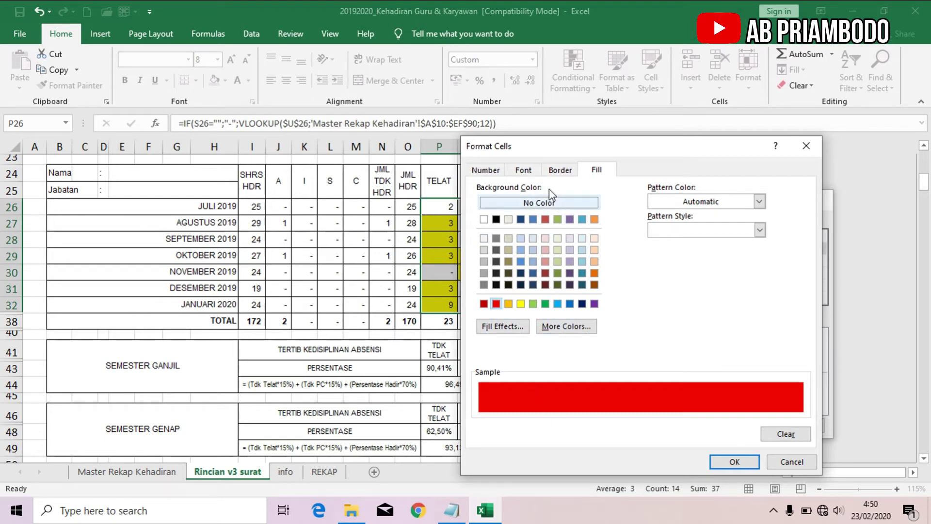
{"action": "left_click", "coordinate": [560, 170]}
{"action": "left_click", "coordinate": [524, 170]}
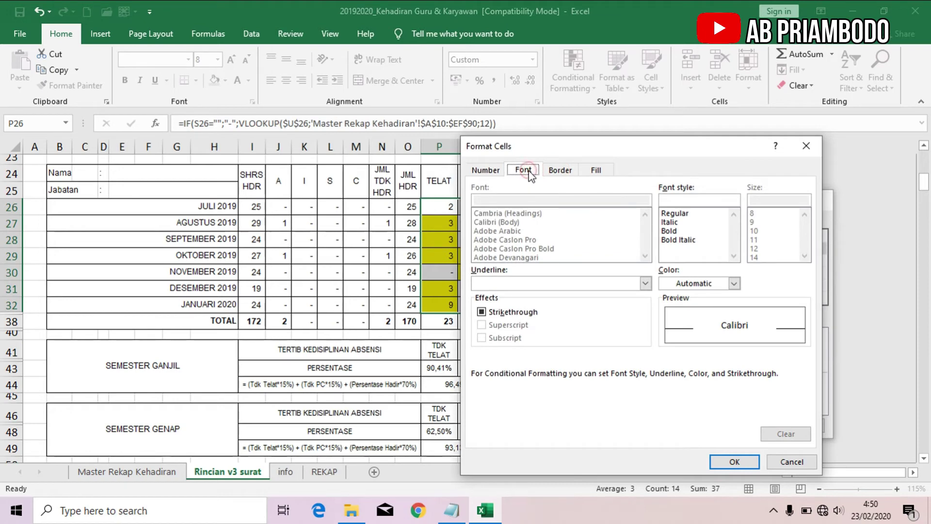
{"action": "left_click", "coordinate": [704, 286]}
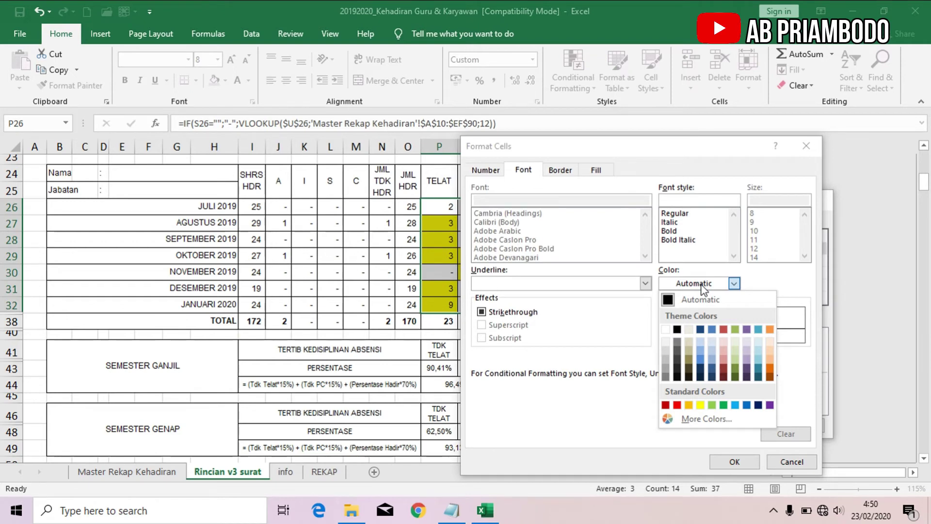
{"action": "left_click", "coordinate": [668, 330]}
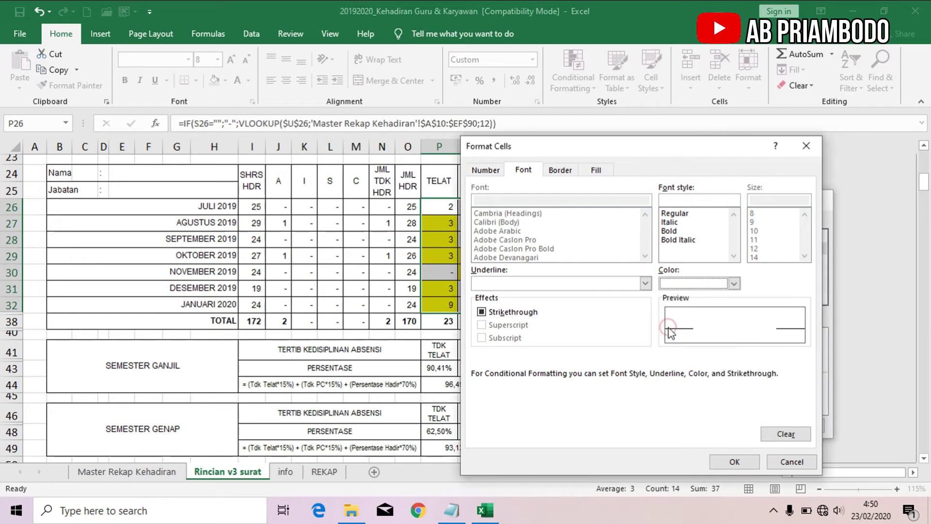
{"action": "left_click", "coordinate": [729, 462]}
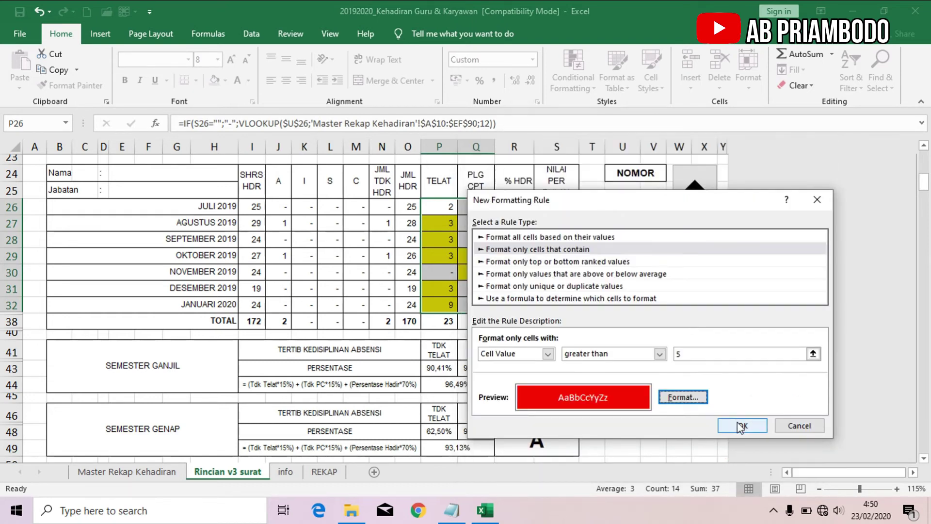
{"action": "left_click", "coordinate": [741, 427]}
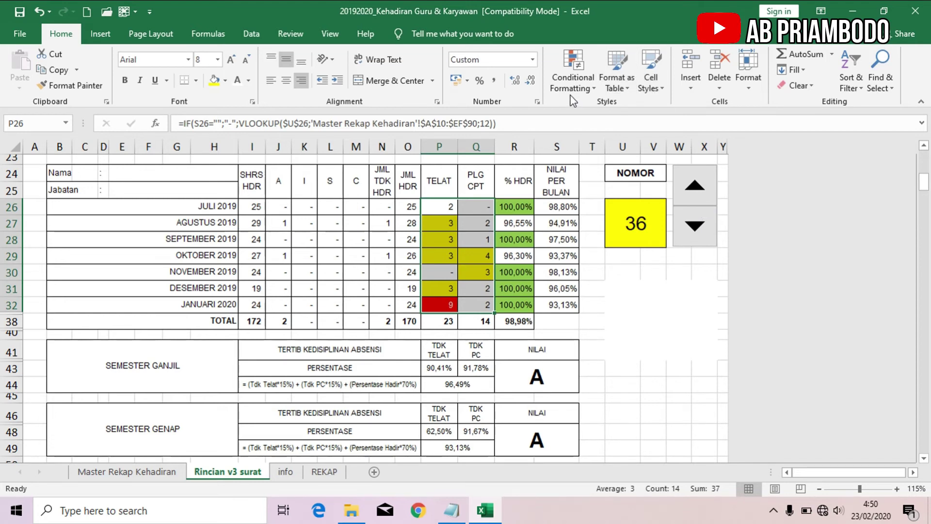
Step: Browse employee records 37 through 48, checking the red (>5) and yellow (>2) highlights
{"action": "left_click", "coordinate": [704, 199]}
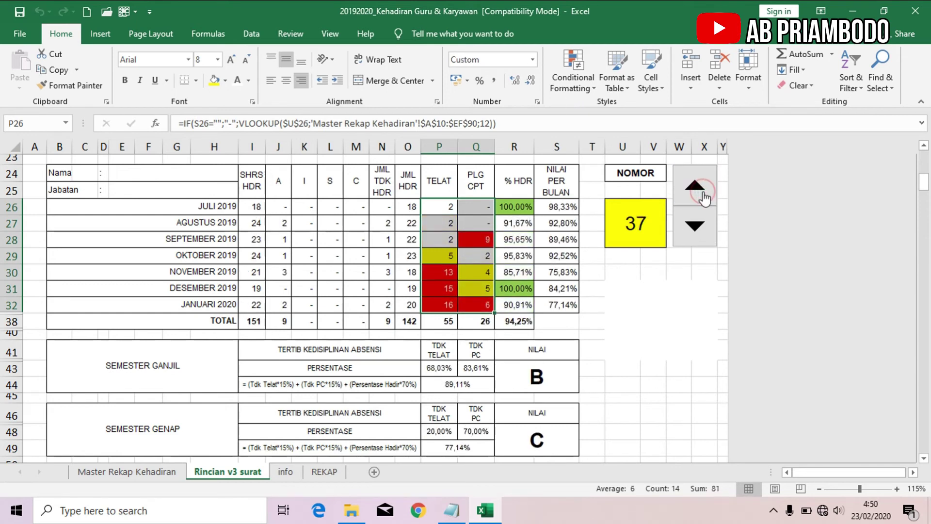
{"action": "left_click", "coordinate": [704, 199]}
{"action": "left_click", "coordinate": [705, 199]}
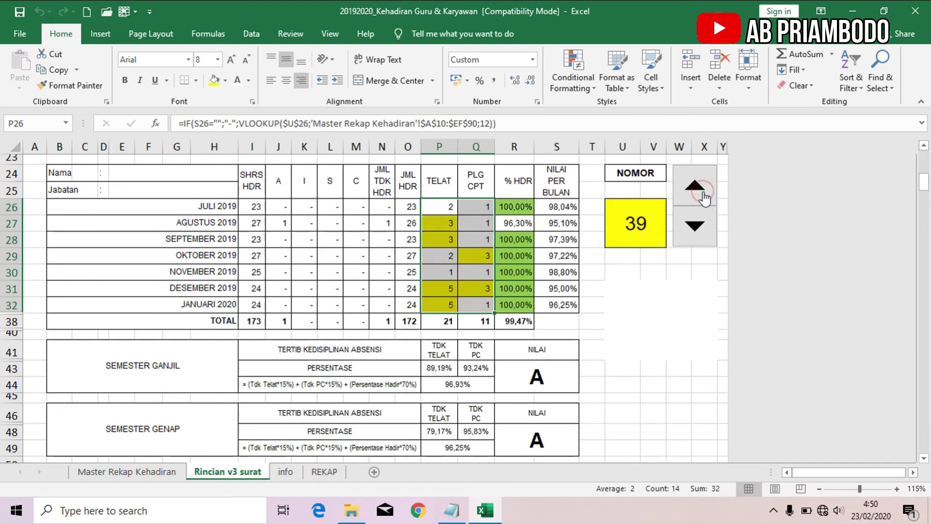
{"action": "left_click", "coordinate": [704, 199]}
{"action": "left_click", "coordinate": [704, 199]}
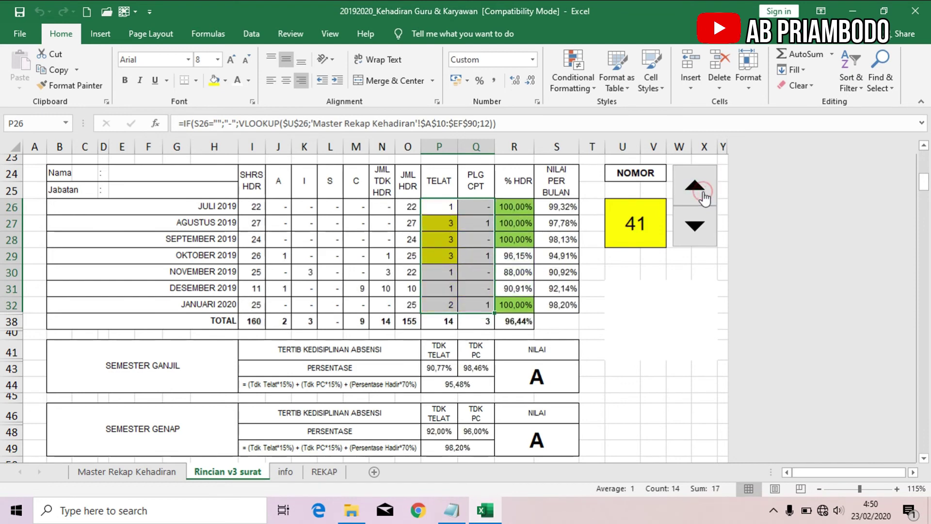
{"action": "left_click", "coordinate": [704, 199]}
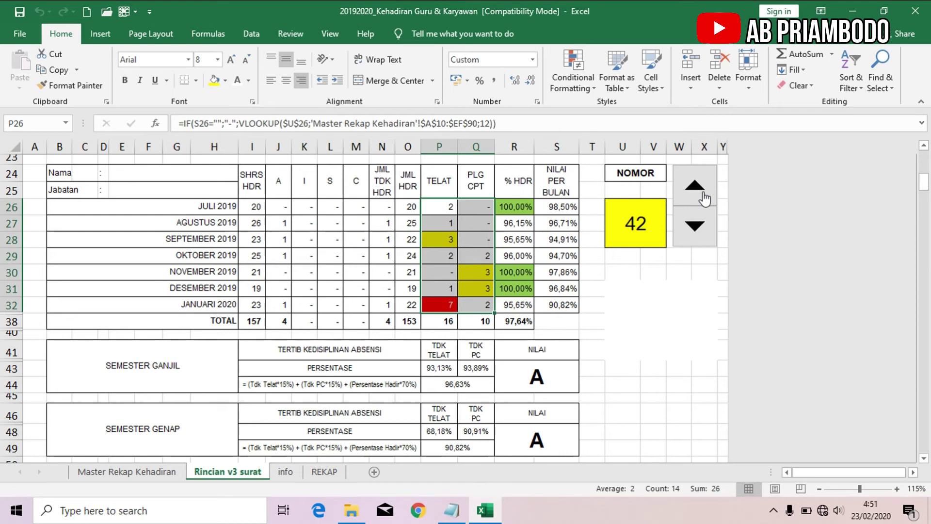
{"action": "left_click", "coordinate": [704, 199]}
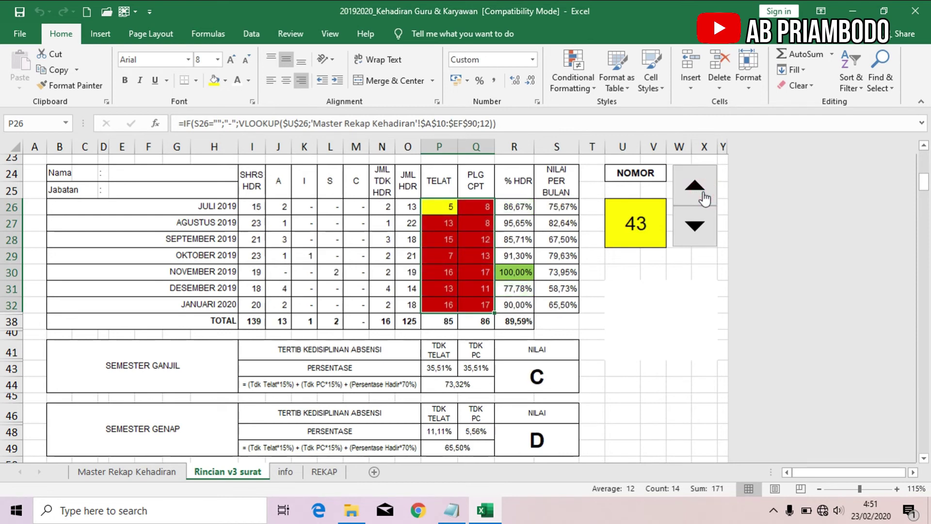
{"action": "left_click", "coordinate": [704, 196]}
{"action": "left_click", "coordinate": [703, 196]}
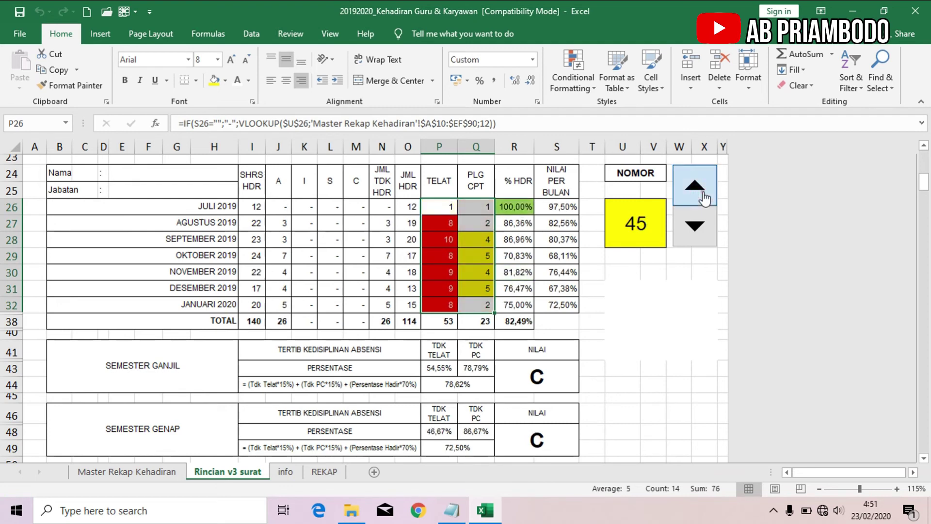
{"action": "left_click", "coordinate": [705, 196]}
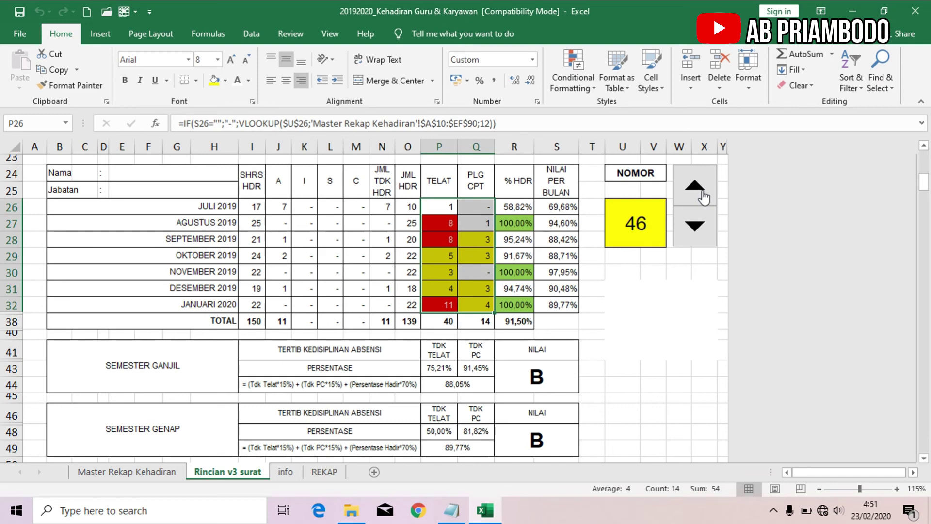
{"action": "left_click", "coordinate": [703, 194]}
{"action": "left_click", "coordinate": [702, 192]}
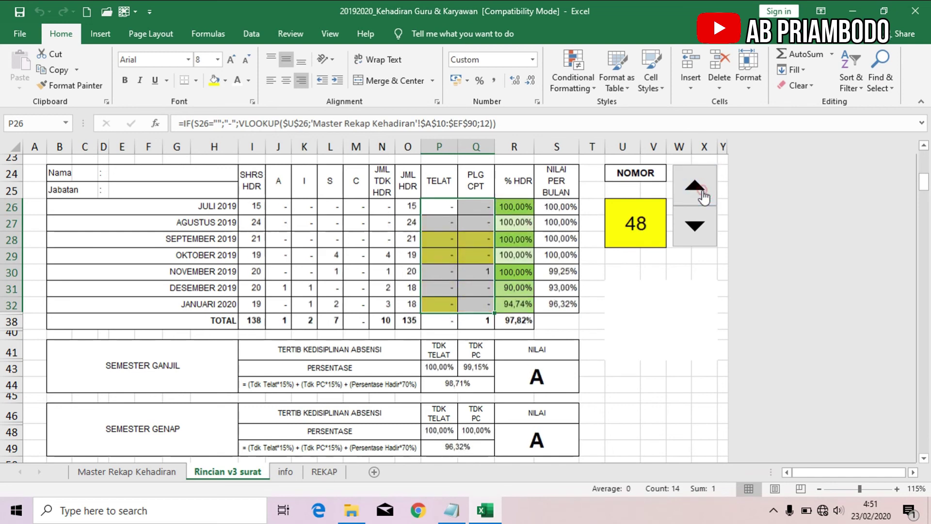